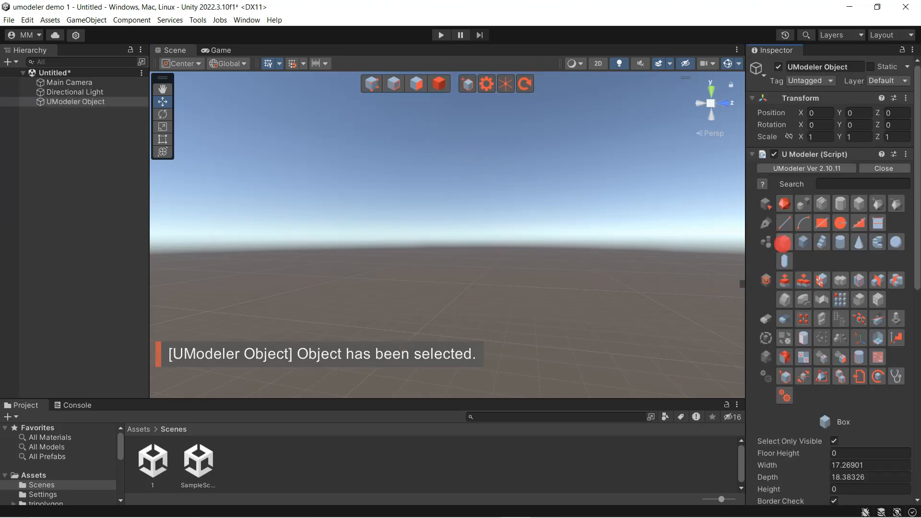
Draw a box on the ground grid about 7.23 wide, 6.60 deep and 5.06 high with the Box tool
left_click(784, 242)
left_click_drag(380, 294, 467, 369)
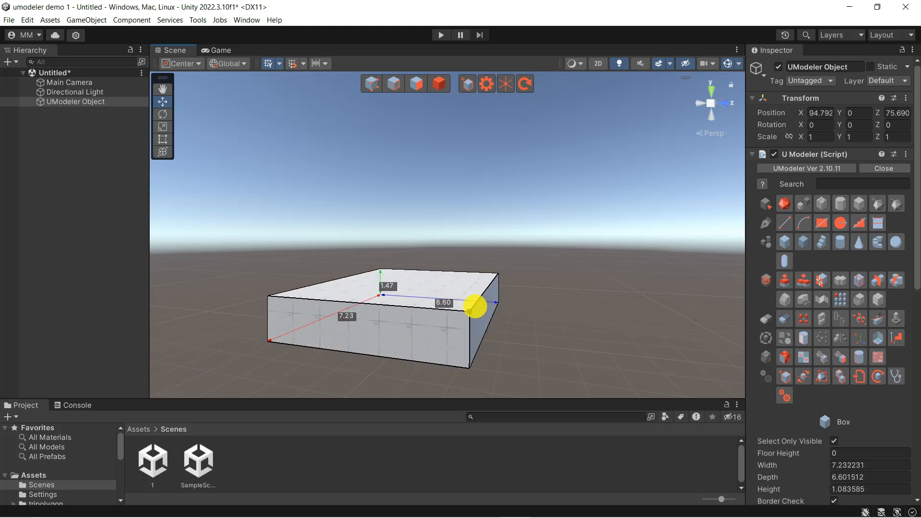
key("space")
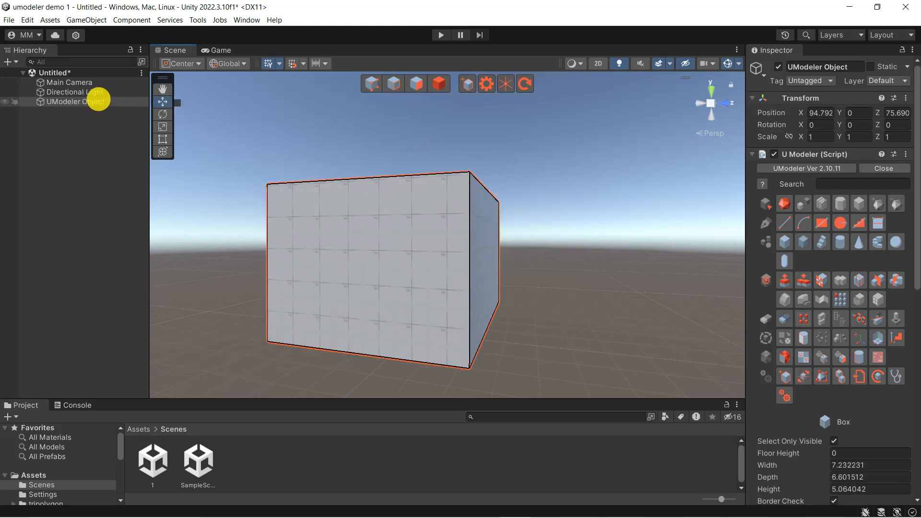
Rename the UModeler Object containing the box as box1
right_click(98, 100)
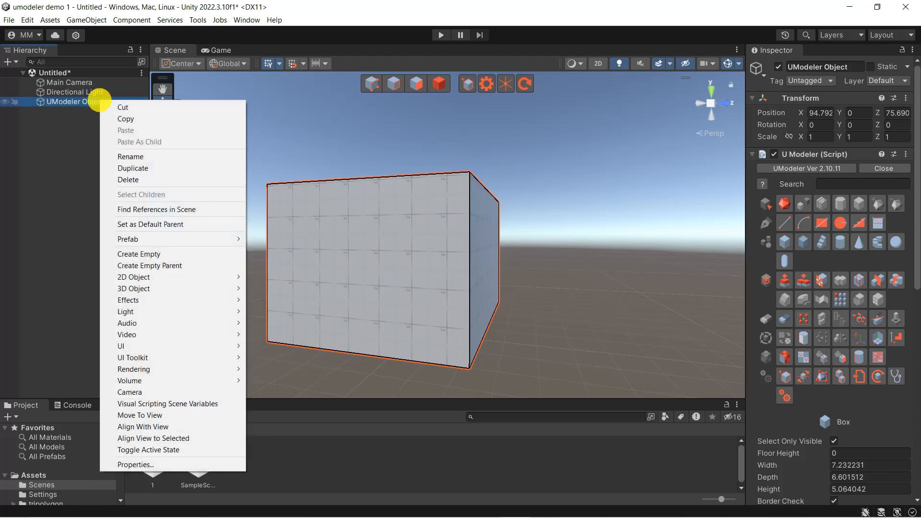
left_click(132, 154)
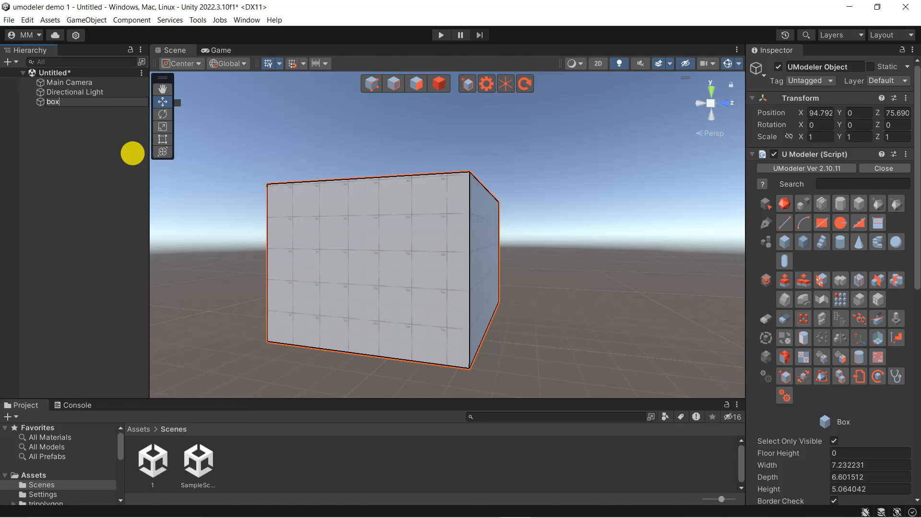
type("box1")
key("Return")
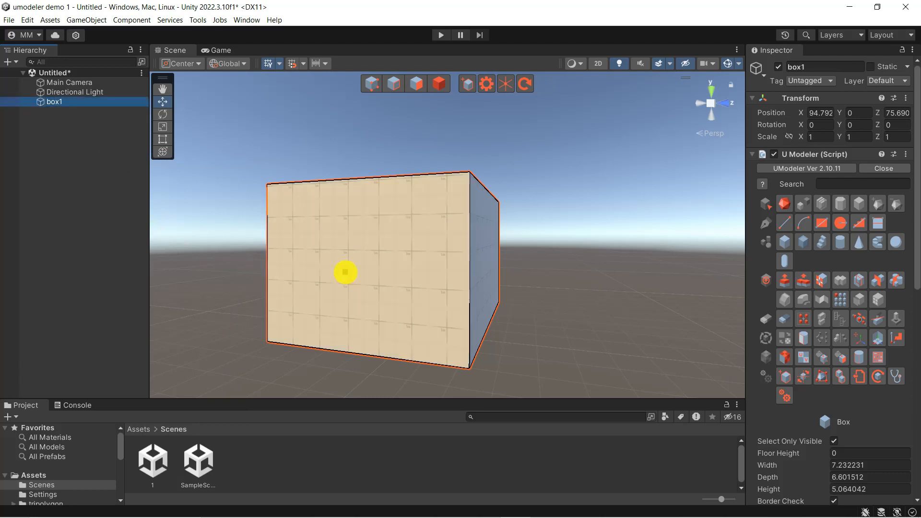
Examine box1 up close and from different sides, including the top, left, back and bottom views
key("f")
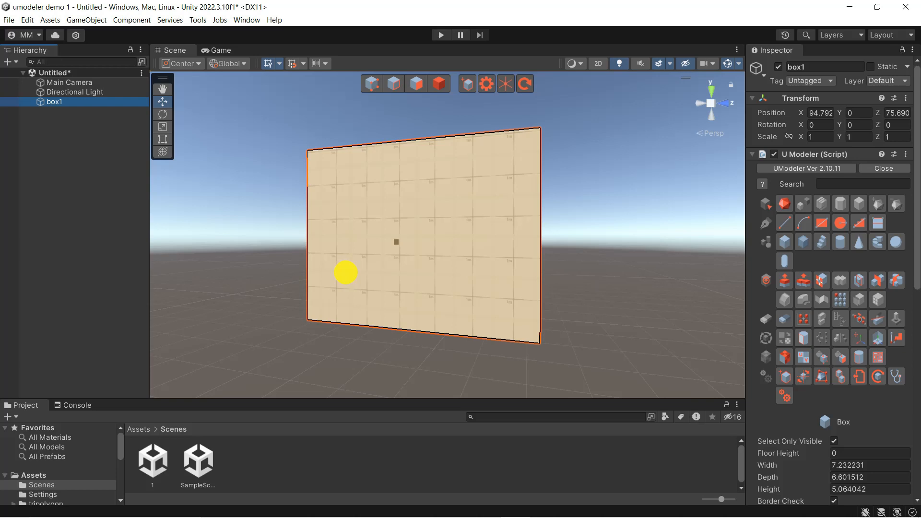
scroll(345, 273, "up", 5)
scroll(346, 272, "down", 5)
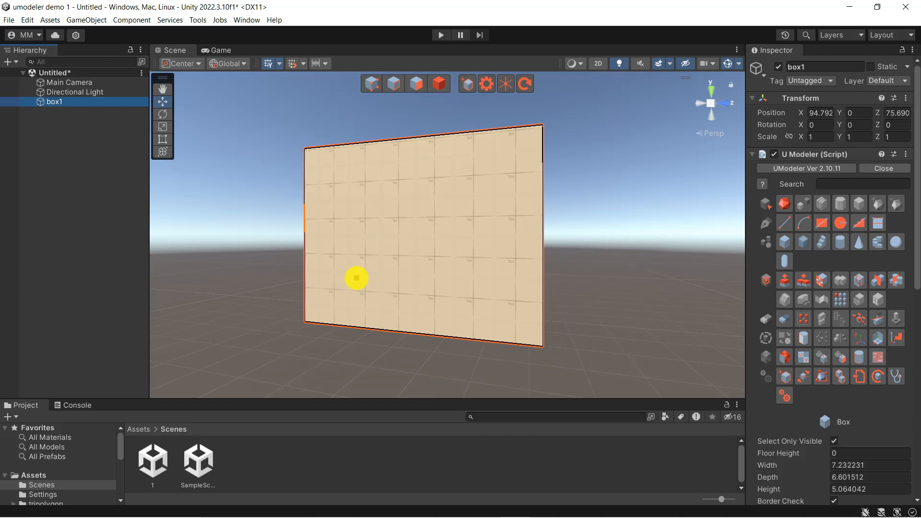
left_click_drag(357, 278, 533, 275, "alt")
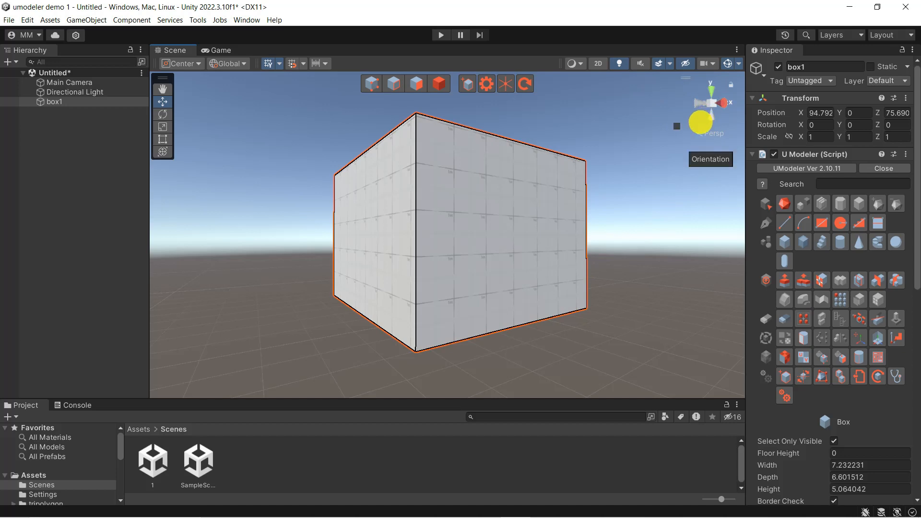
left_click(712, 92)
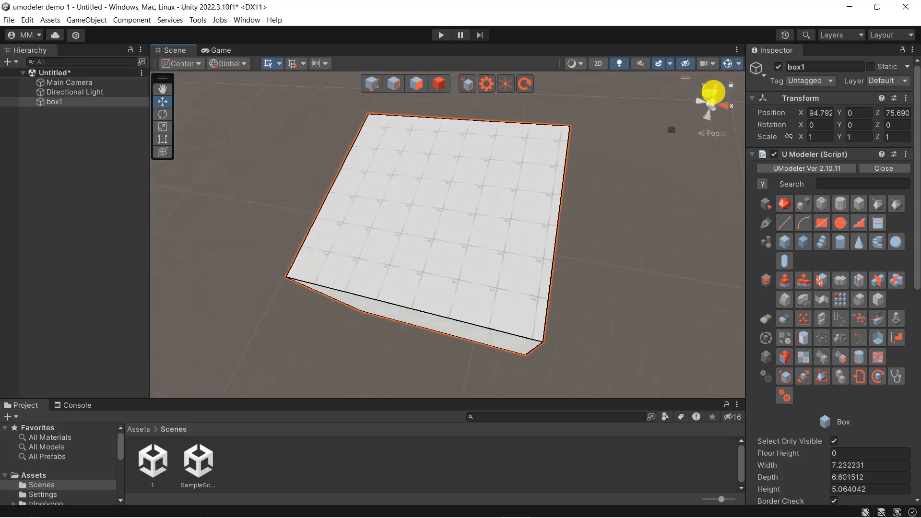
left_click(697, 102)
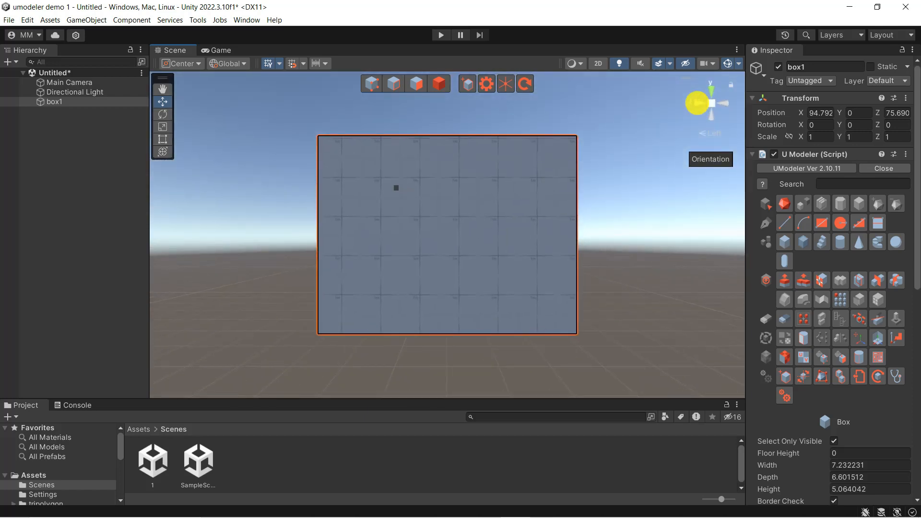
left_click(697, 102)
left_click(698, 103)
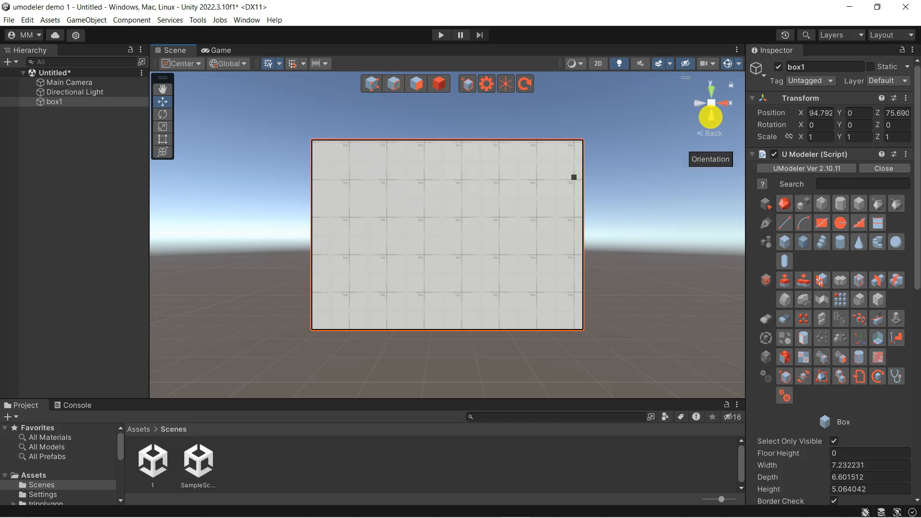
left_click(710, 116)
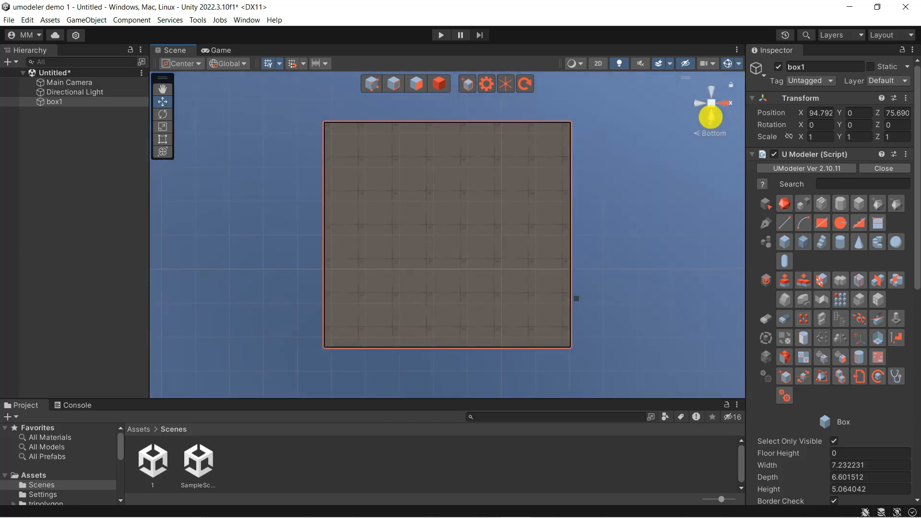
left_click(711, 117)
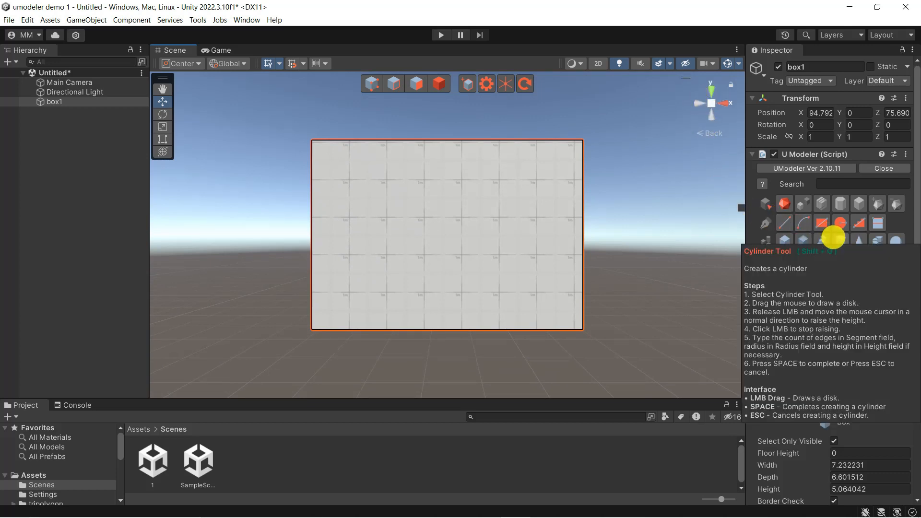
Draw a cylinder beside the box within box1, with a radius of about 1.99 and a height of about 5.68
left_click(834, 237)
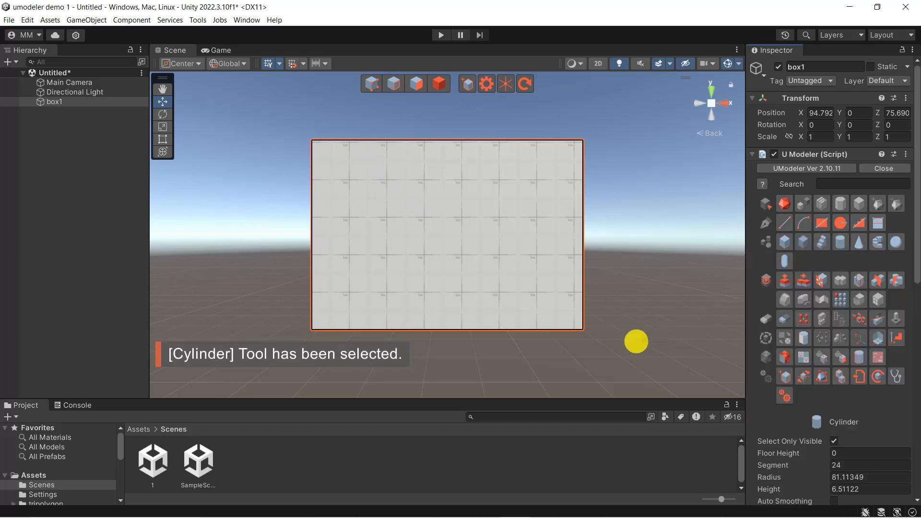
left_click_drag(662, 320, 680, 339)
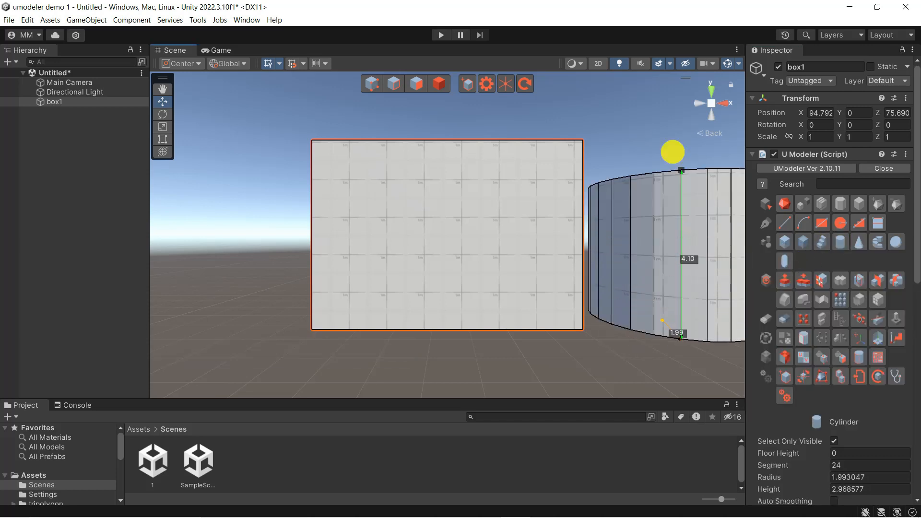
key("space")
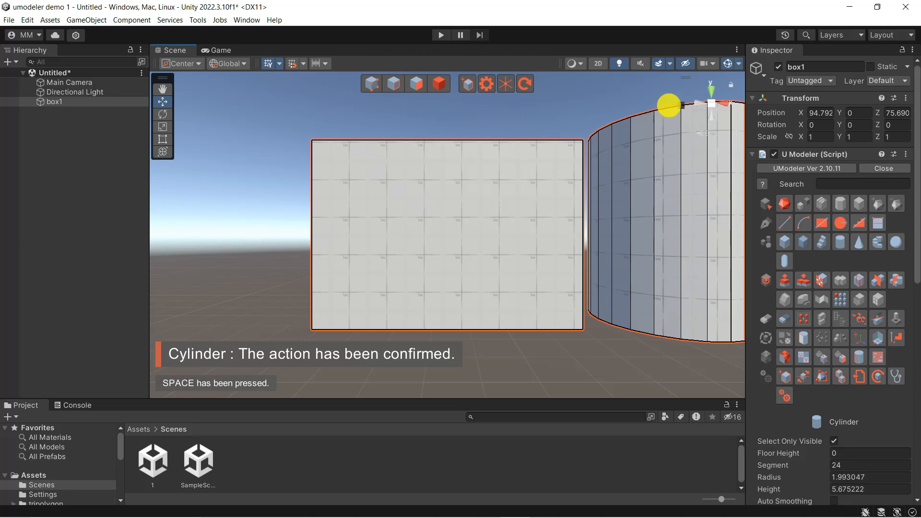
Move the whole box1 object, including its cylinder, to about X 92.79, Y -1.56, Z 79.36 in object mode
middle_click_drag(669, 105, 510, 116)
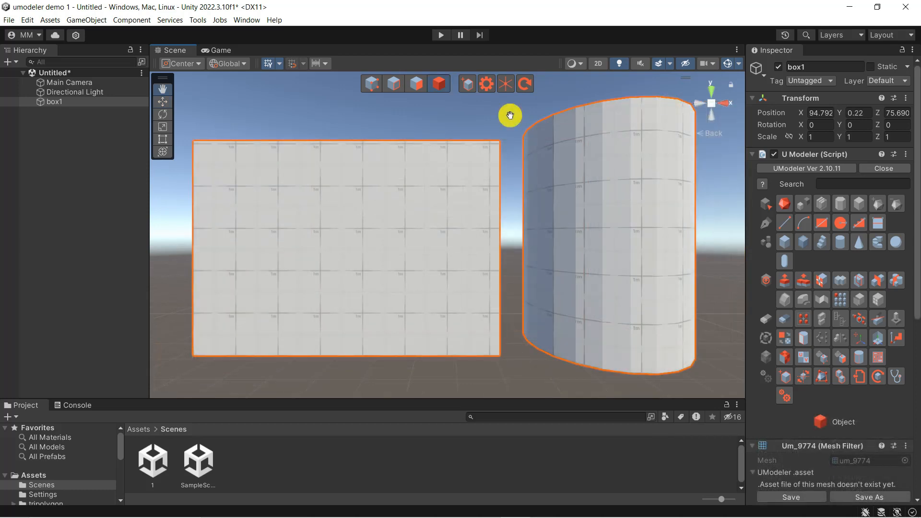
left_click(440, 89)
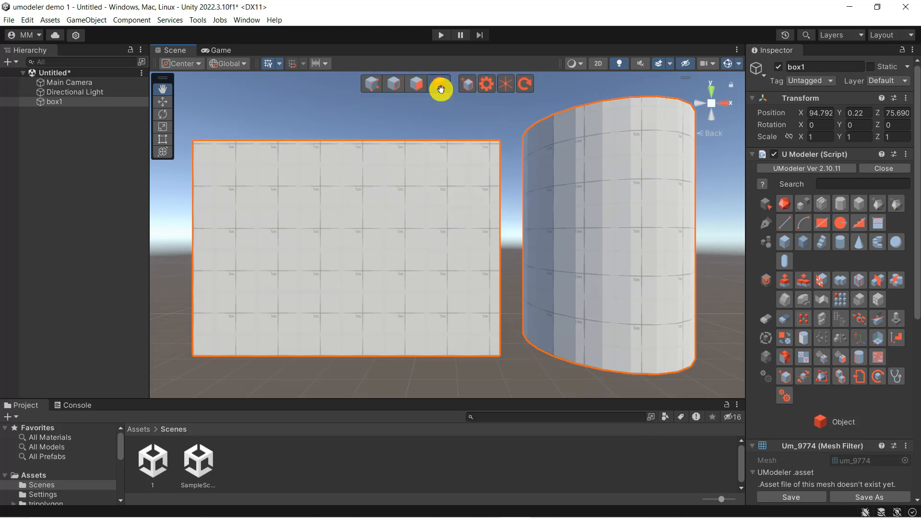
left_click(162, 102)
left_click_drag(360, 246, 343, 298, "alt")
left_click_drag(502, 216, 441, 223)
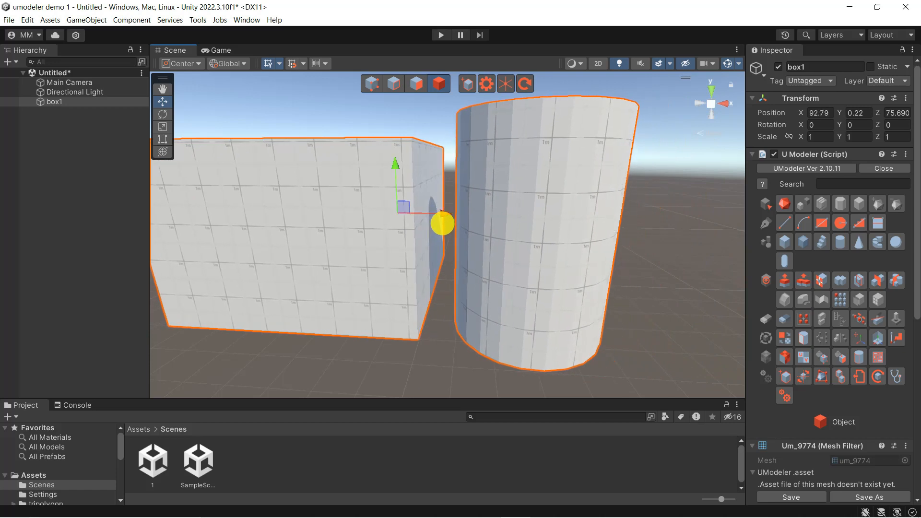
left_click_drag(395, 169, 441, 183)
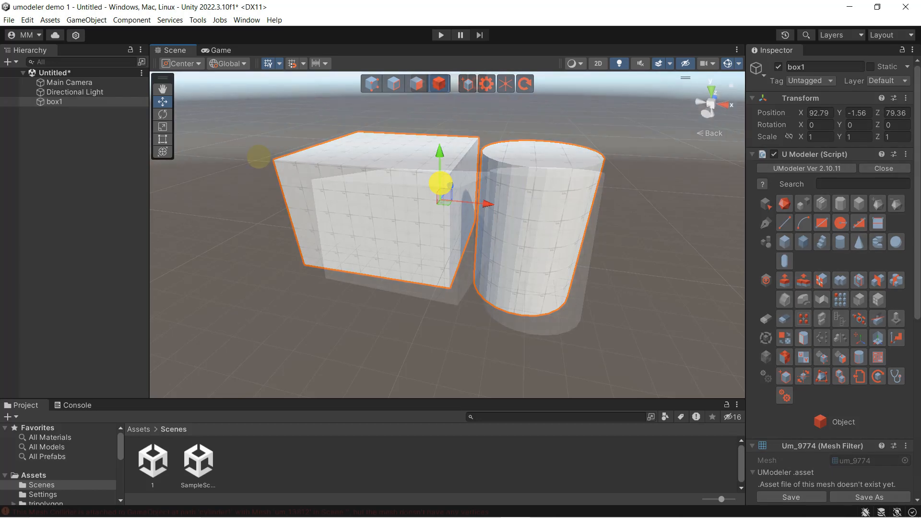
Deselect box1, create a separate UModeler object and name it cylinder1
left_click(259, 157)
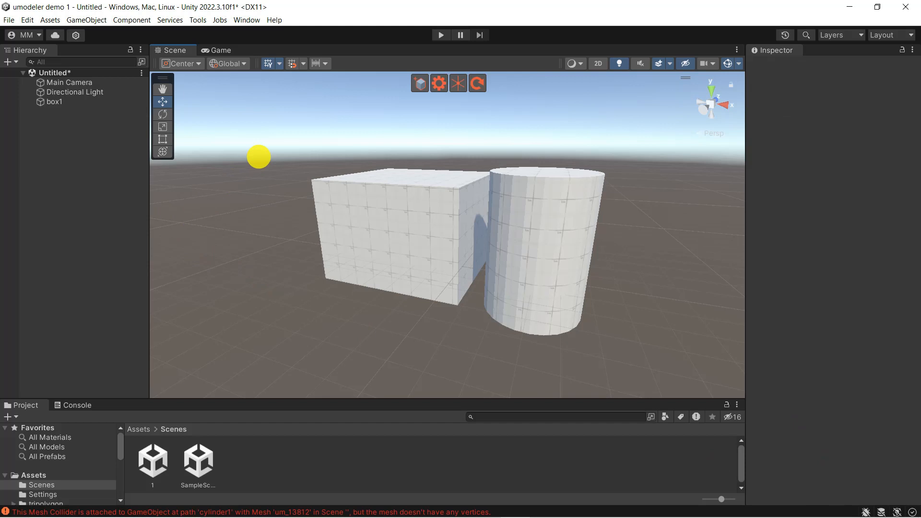
left_click(420, 83)
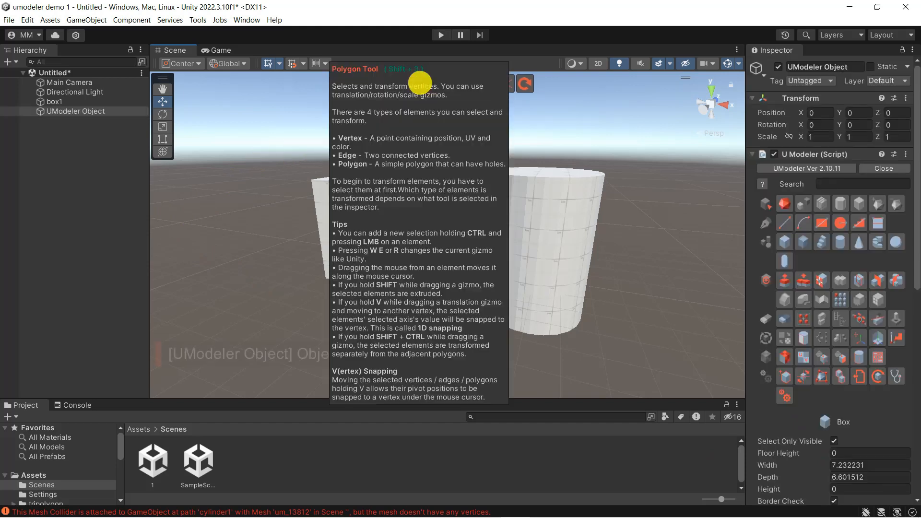
right_click(110, 111)
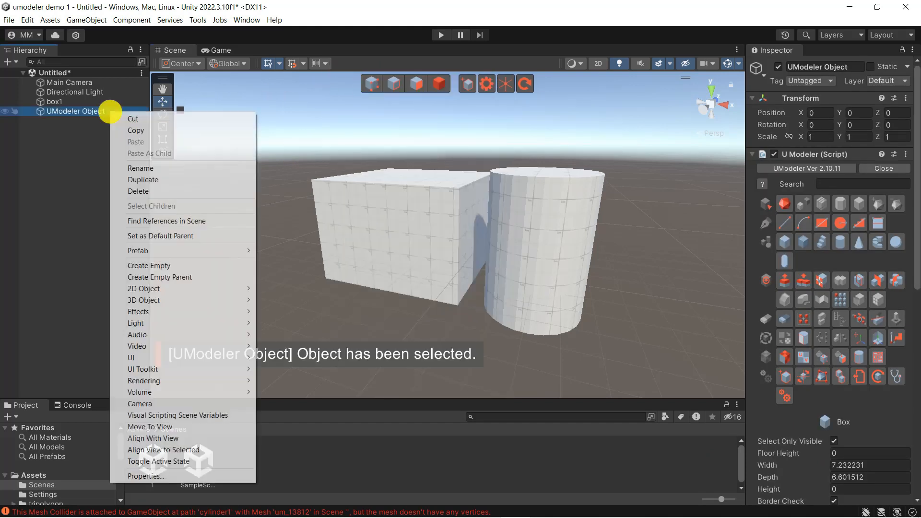
left_click(140, 168)
type("cylinde")
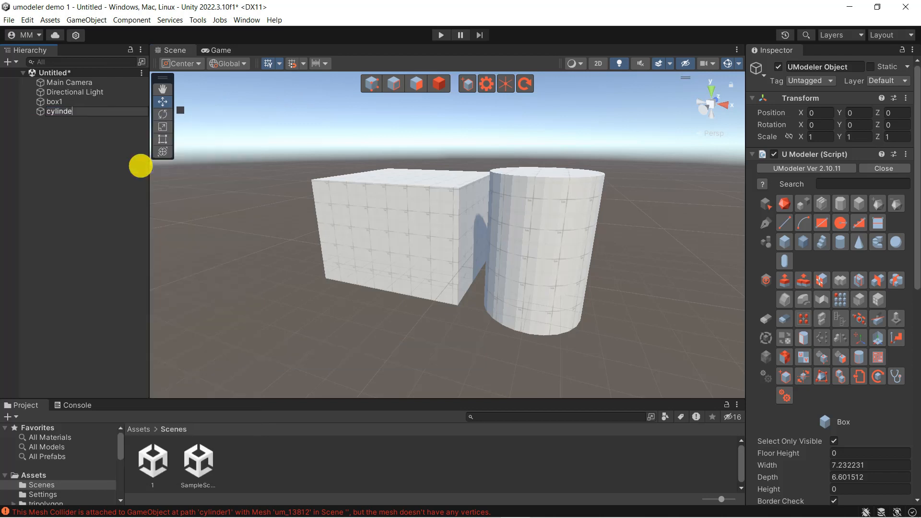
type("r1")
key("Return")
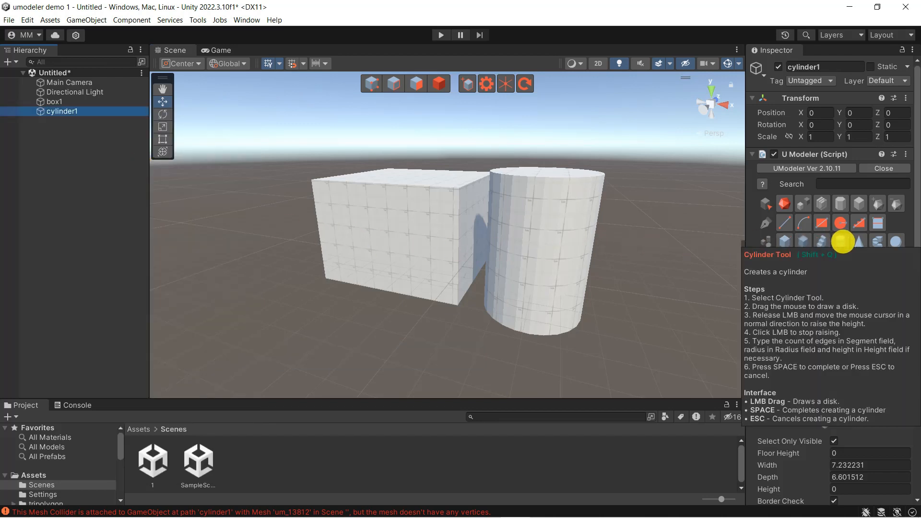
Draw a cylinder in cylinder1 in front of the box, with a radius of about 1.66 and a height of about 4.54
left_click(841, 242)
left_click_drag(295, 333, 332, 358)
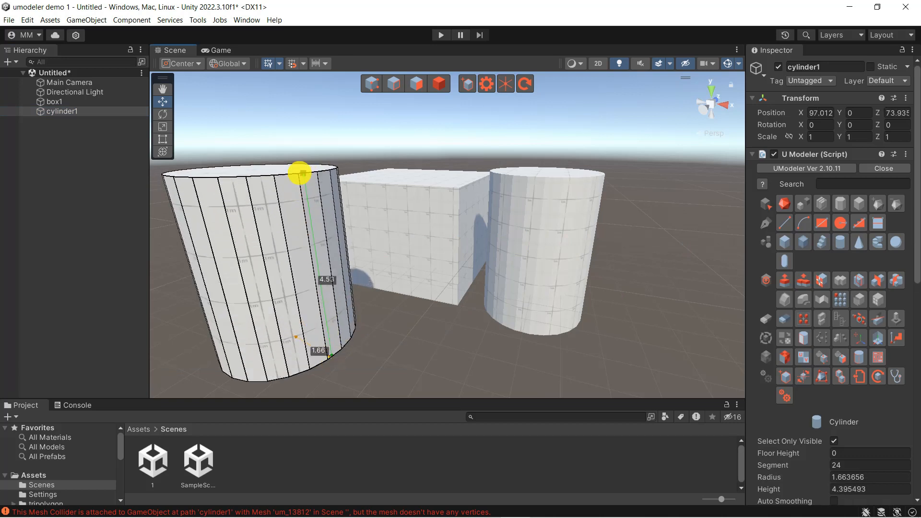
key("space")
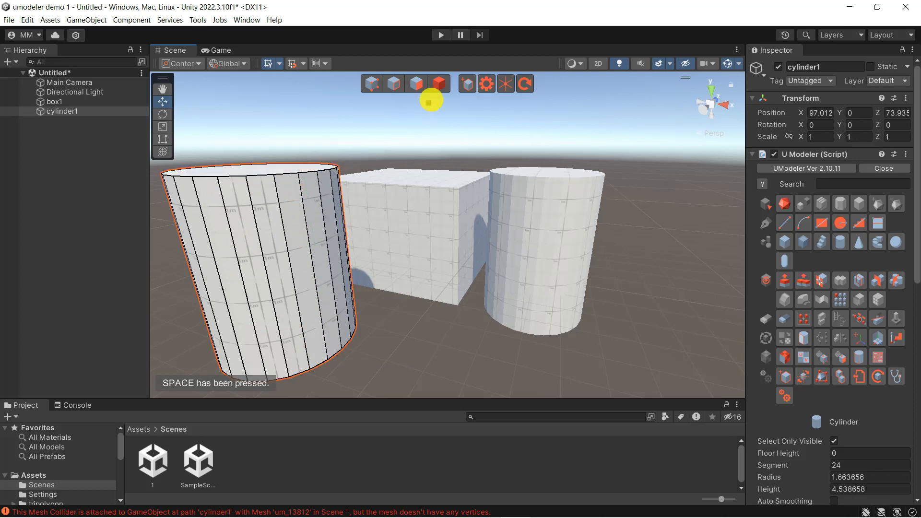
Rotate cylinder1 as a whole object to about X 4.06, Y -1.66, Z 2.86 degrees
left_click(446, 82)
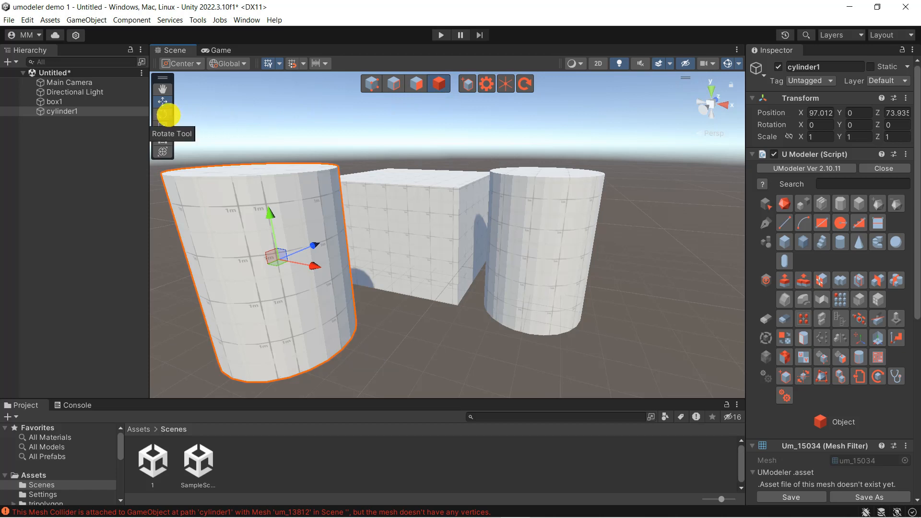
left_click(162, 114)
left_click_drag(282, 232, 265, 283)
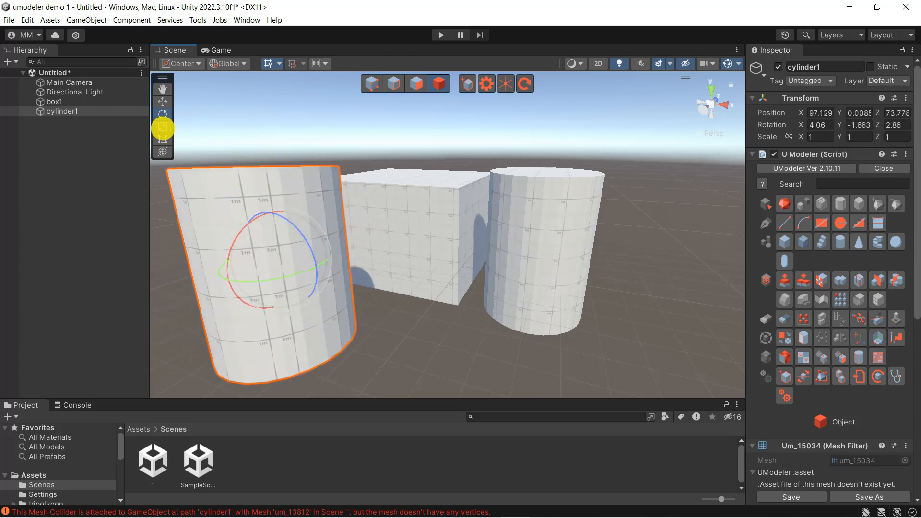
Scale cylinder1 down to about 0.92 in X, 0.39 in Y and 0.78 in Z
left_click(163, 127)
mouse_move(307, 249)
left_mouse_down()
mouse_move(325, 245)
mouse_move(312, 250)
left_mouse_up()
left_click_drag(269, 208, 303, 287)
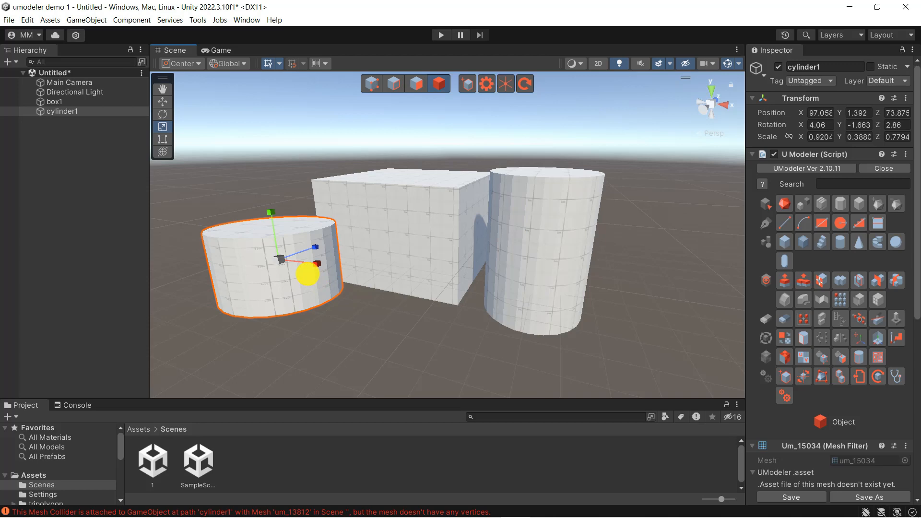
Reposition cylinder1 so that it tilts steeply sideways in front of the box, and adjust its scale
key("f")
left_click_drag(315, 273, 343, 309, "alt")
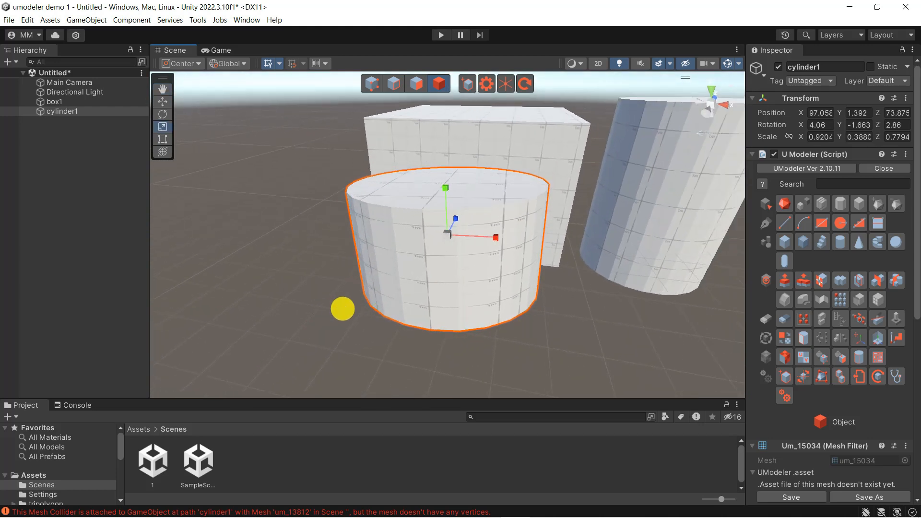
left_click(164, 102)
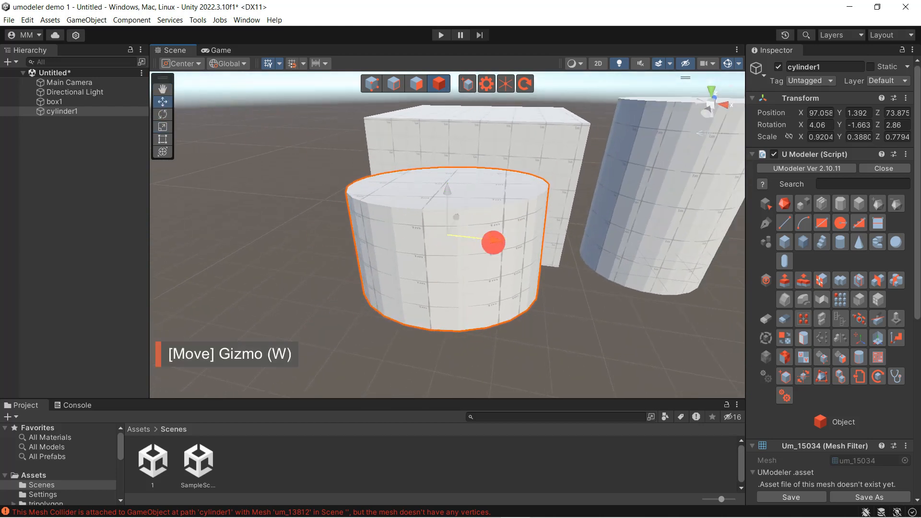
left_click_drag(493, 242, 522, 243)
left_click_drag(462, 195, 530, 288)
left_click(163, 113)
left_click(163, 127)
mouse_move(496, 212)
left_mouse_down()
mouse_move(531, 164)
mouse_move(482, 216)
left_mouse_up()
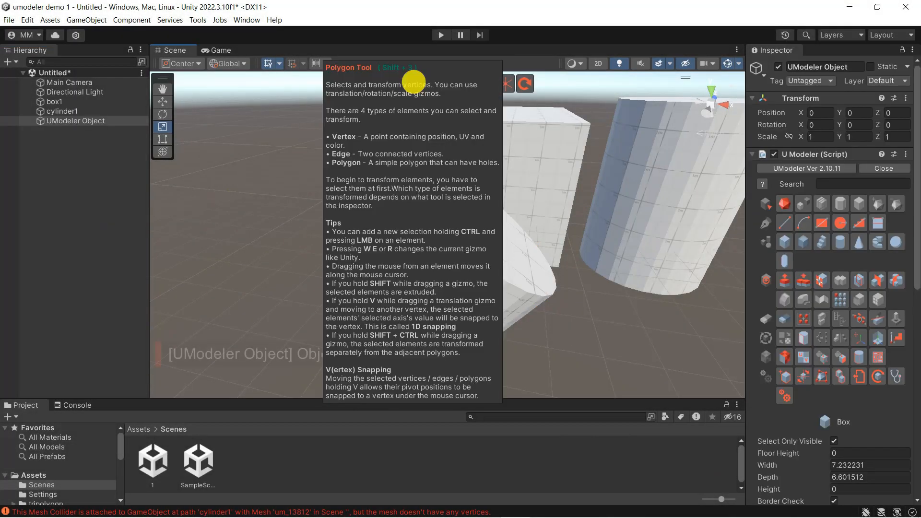
Name a new UModeler object cone1 and draw a cone in it with a radius of about 2.23 and a height of about 4.04
right_click(84, 122)
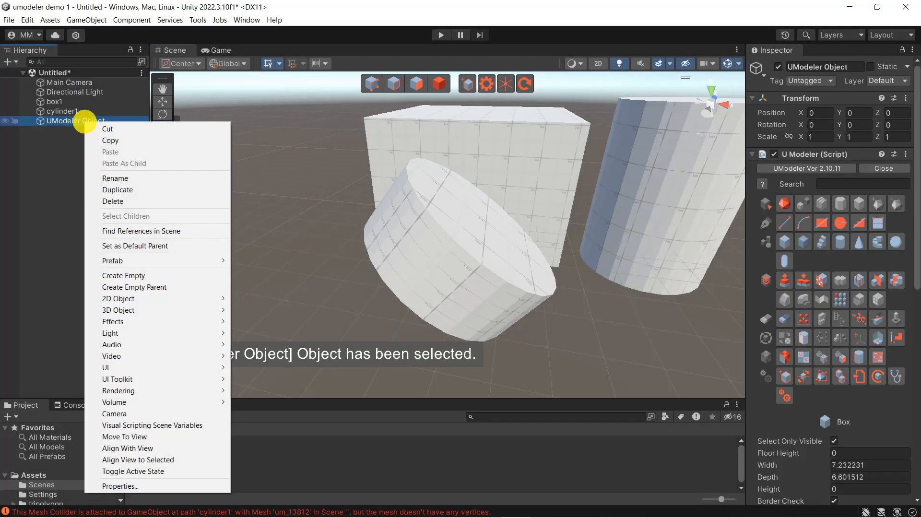
left_click(128, 178)
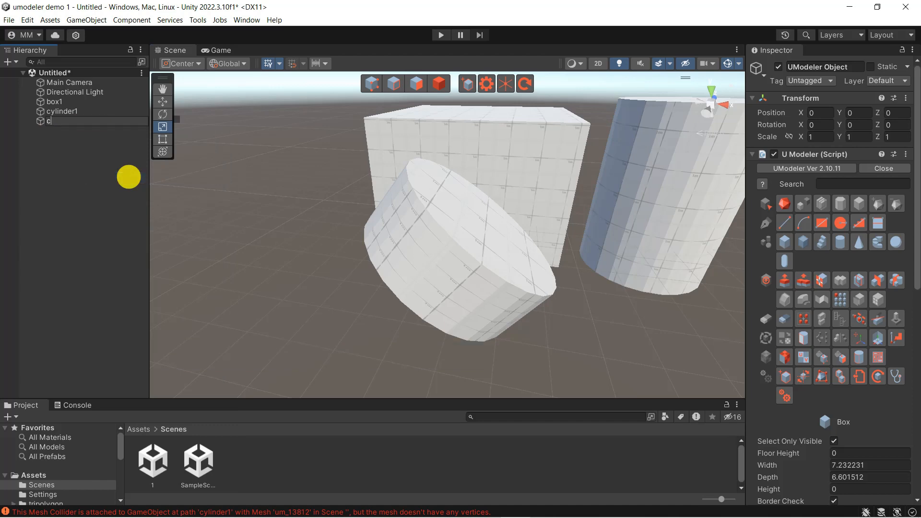
left_click(859, 241)
left_click_drag(245, 288, 294, 321)
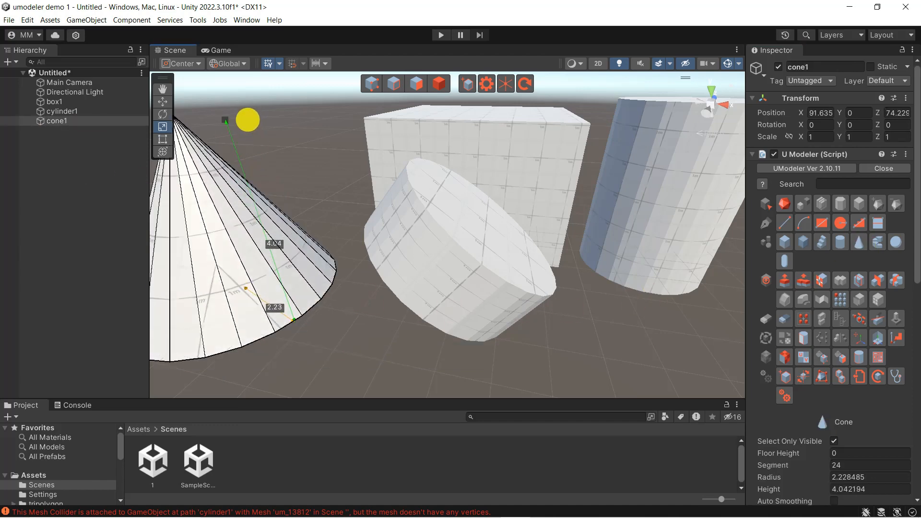
key("space")
Scale cone1 to about 1.46 in X and 1.35 in Y, and rotate it about Z to about -54.9 degrees
key("f")
mouse_move(445, 190)
left_mouse_down()
mouse_move(445, 154)
mouse_move(445, 175)
left_mouse_up()
left_click_drag(494, 237, 516, 238)
left_click(163, 115)
left_click_drag(428, 187, 535, 247)
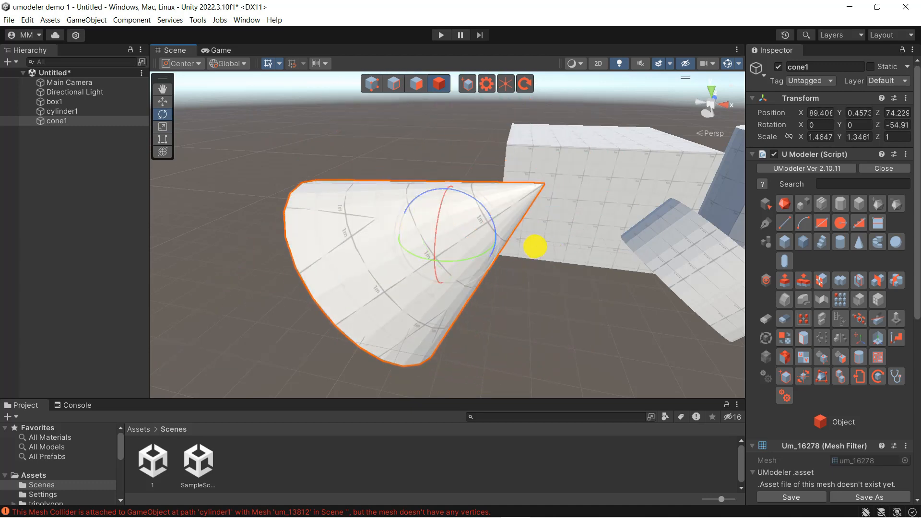